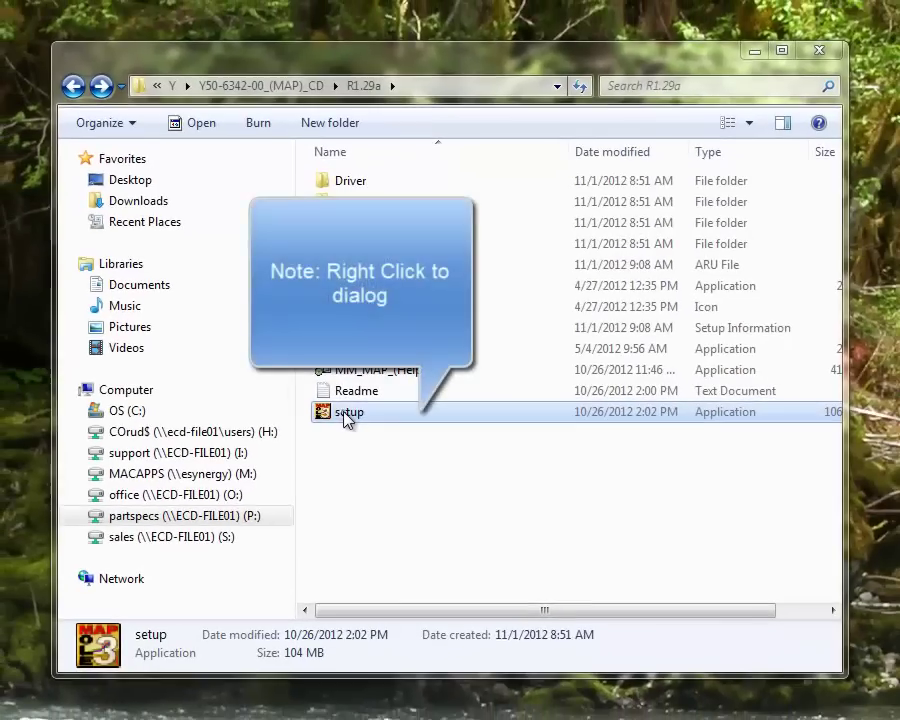
# Step: Run the setup program as administrator to launch the M.O.L.E. MAP installer
pyautogui.rightClick(355, 422)
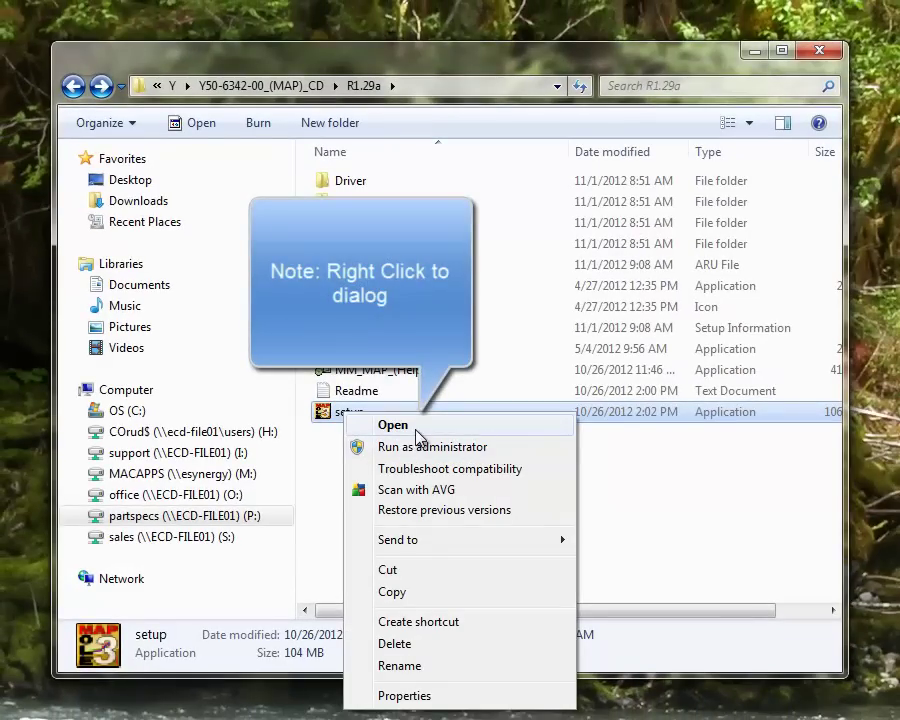
pyautogui.click(412, 447)
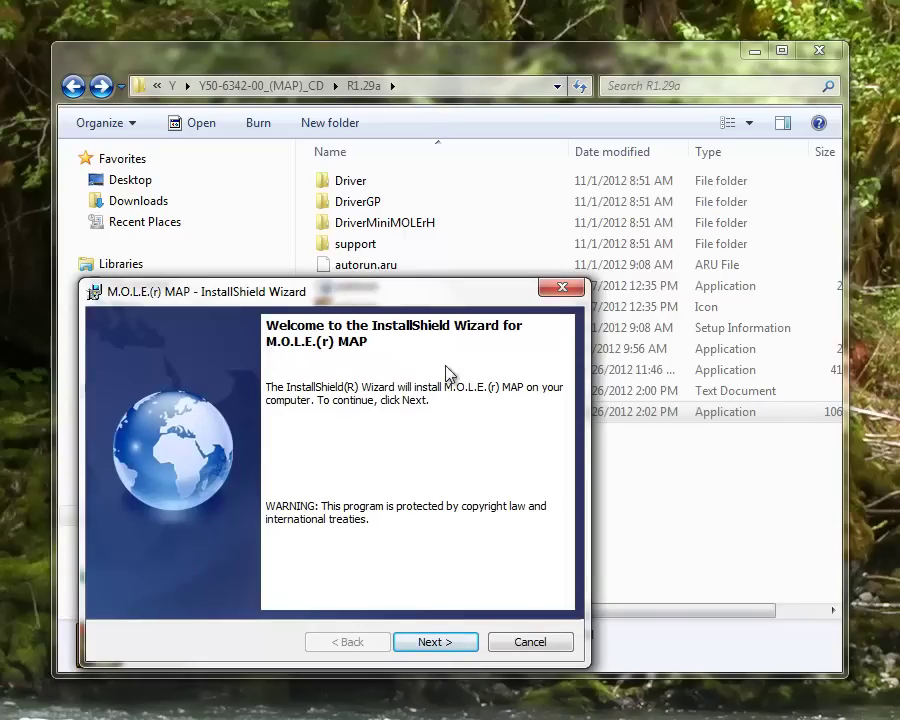
# Step: Accept the license agreement and advance to the Select Industry page with Electronics
pyautogui.click(446, 644)
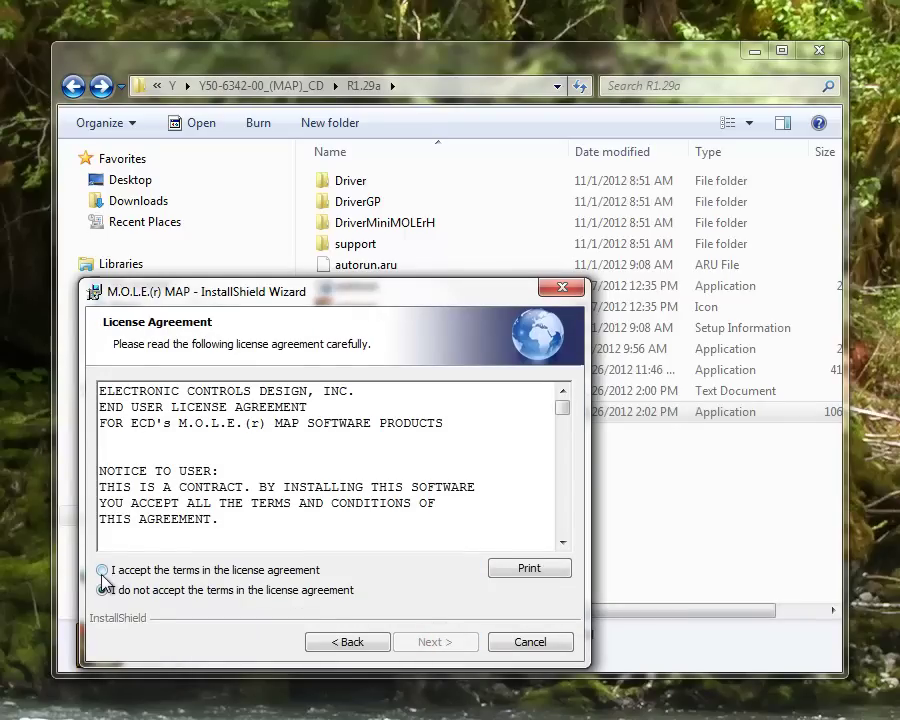
pyautogui.click(102, 570)
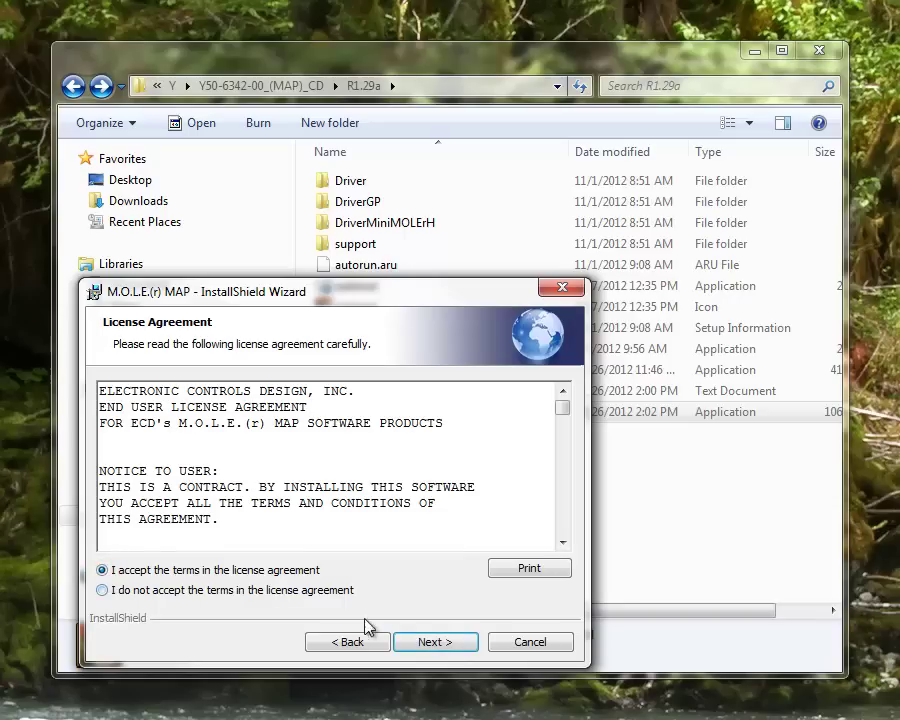
pyautogui.click(443, 645)
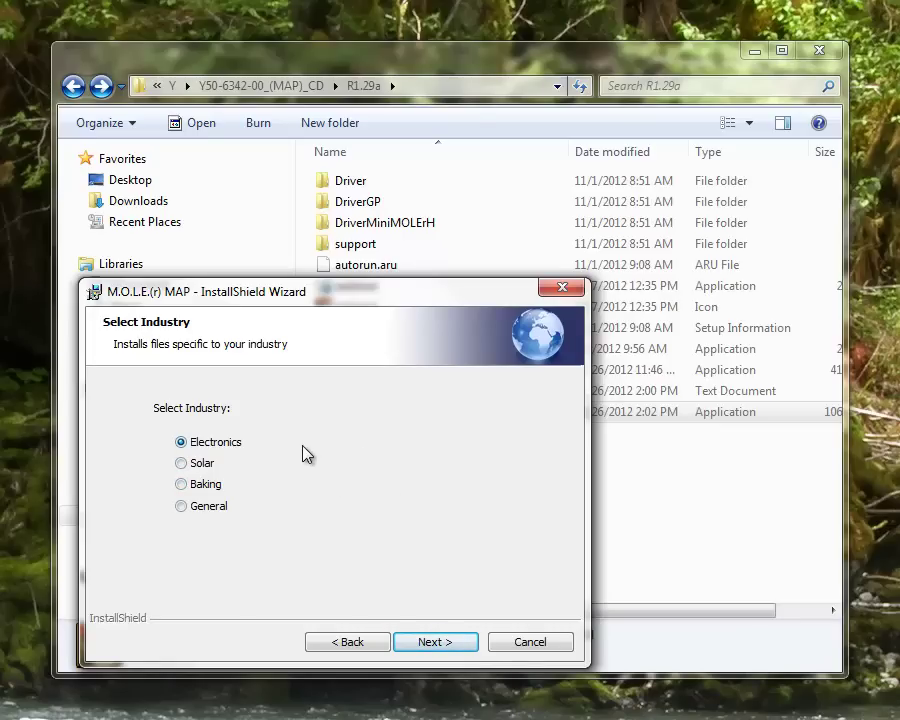
# Step: Keep WaveRIDER but exclude MiniMOLE from the environments, then continue to Preferences
pyautogui.click(435, 643)
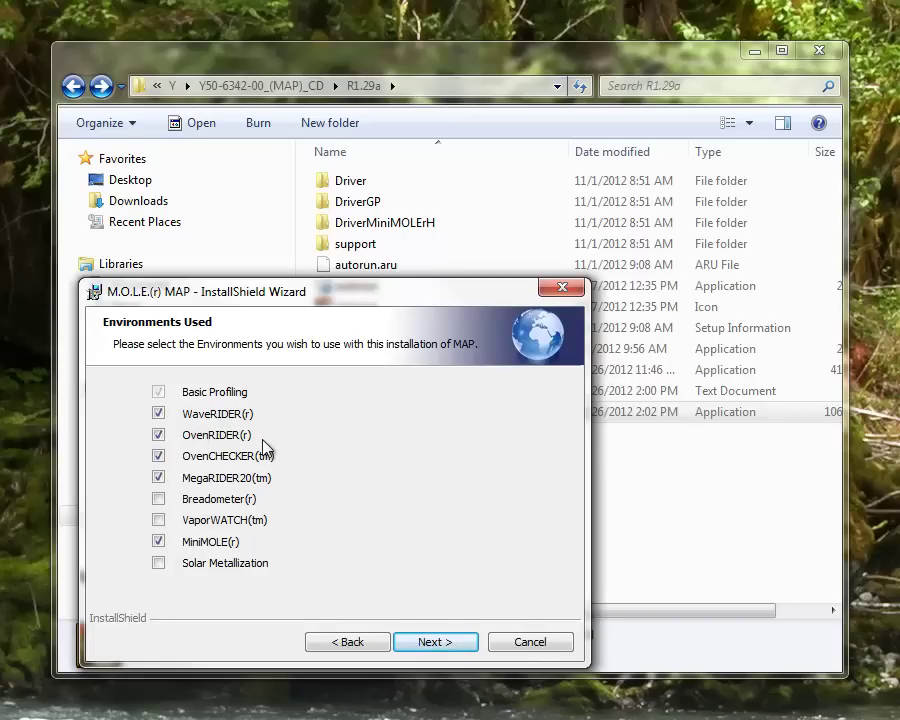
pyautogui.click(159, 413)
pyautogui.click(160, 416)
pyautogui.click(158, 542)
pyautogui.click(436, 645)
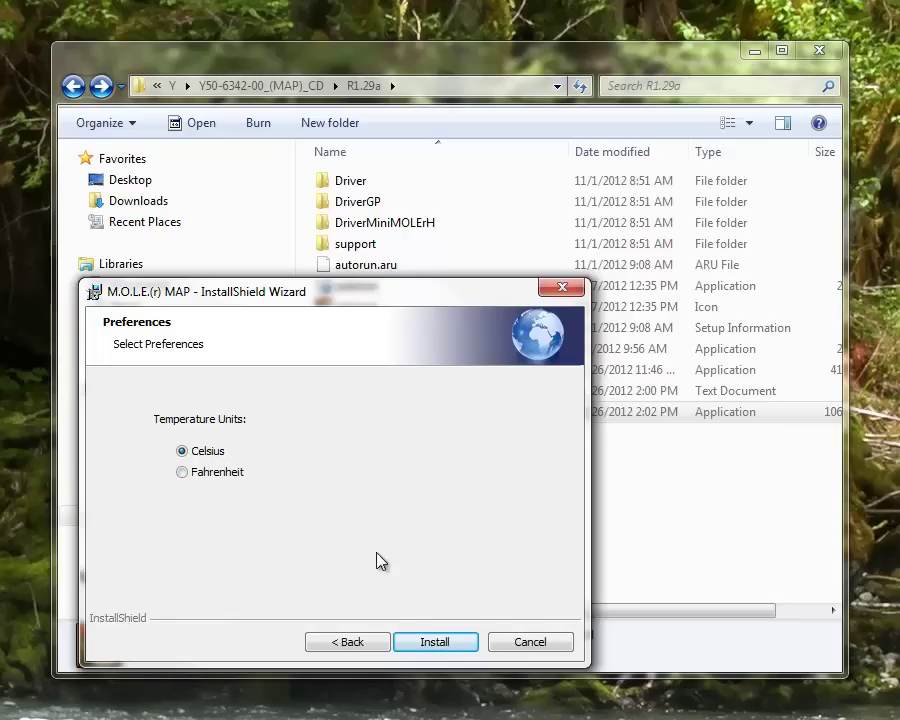
# Step: Start the installation with Celsius left as the temperature unit
pyautogui.click(445, 647)
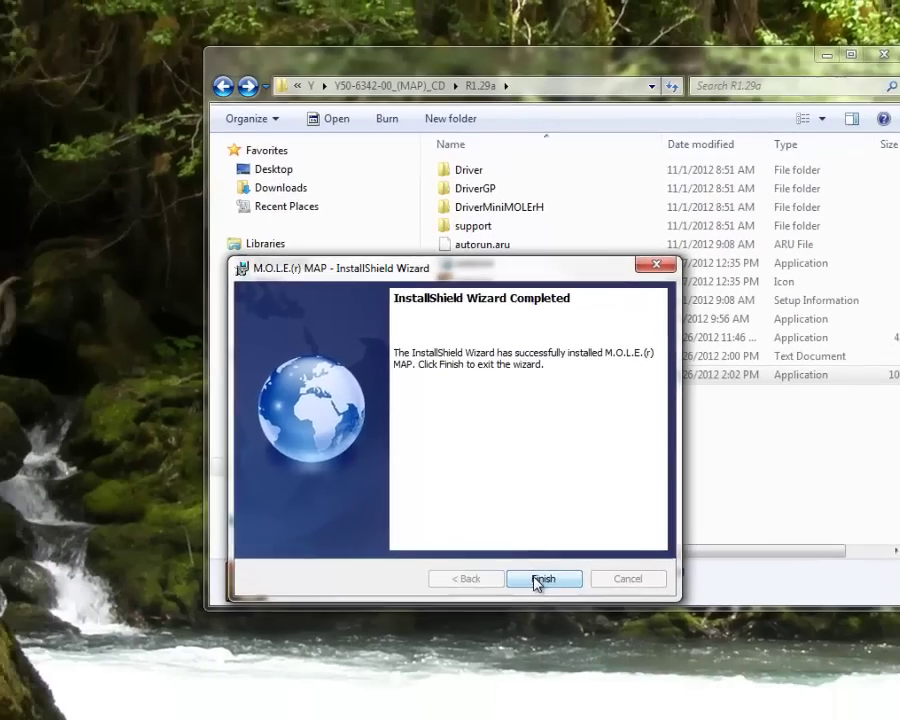
# Step: Finish the installer and run the MOLE MAP3 desktop shortcut as administrator
pyautogui.click(540, 580)
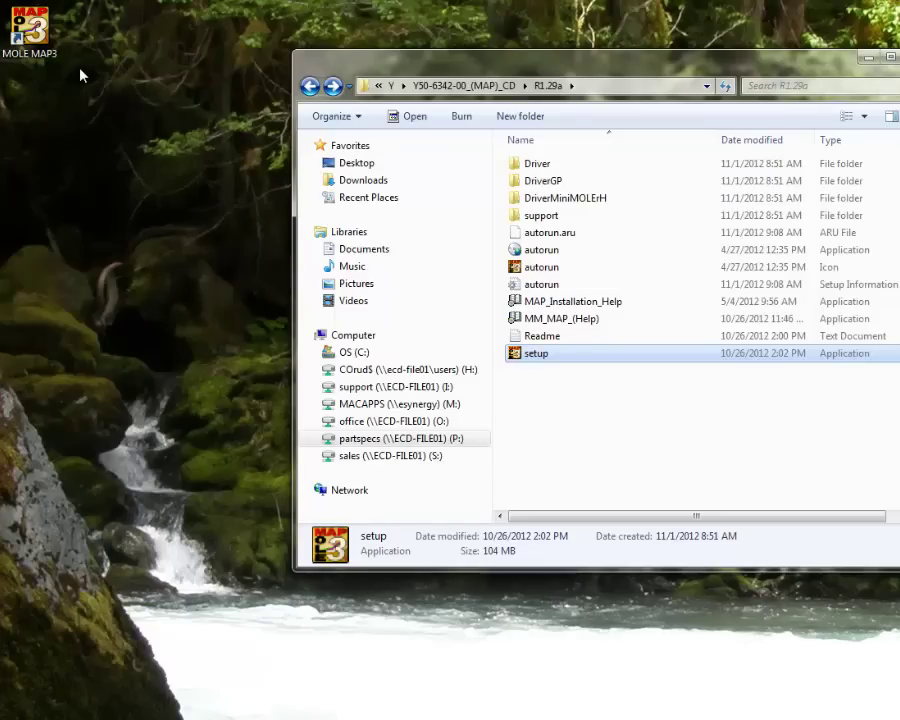
pyautogui.rightClick(44, 40)
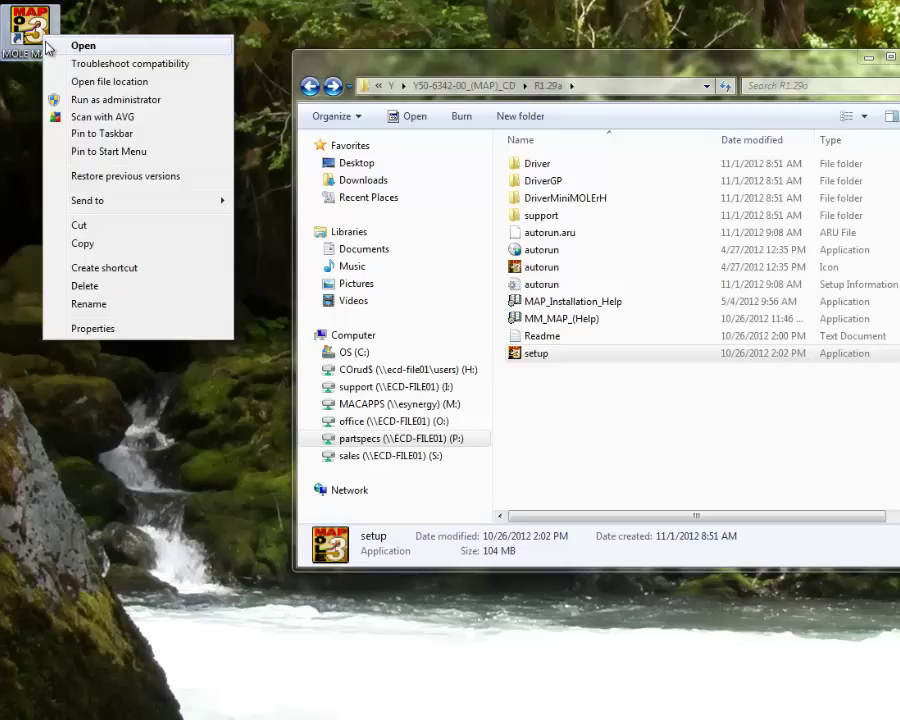
pyautogui.click(100, 100)
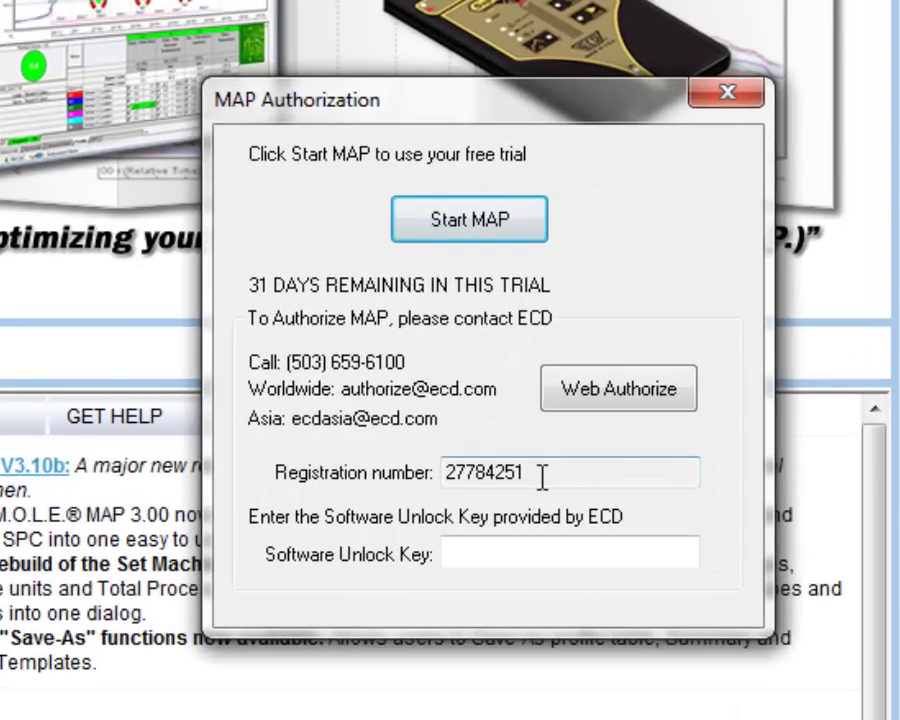
# Step: Select and copy the registration number in the MAP Authorization dialog
pyautogui.moveTo(541, 475); pyautogui.dragTo(412, 486)
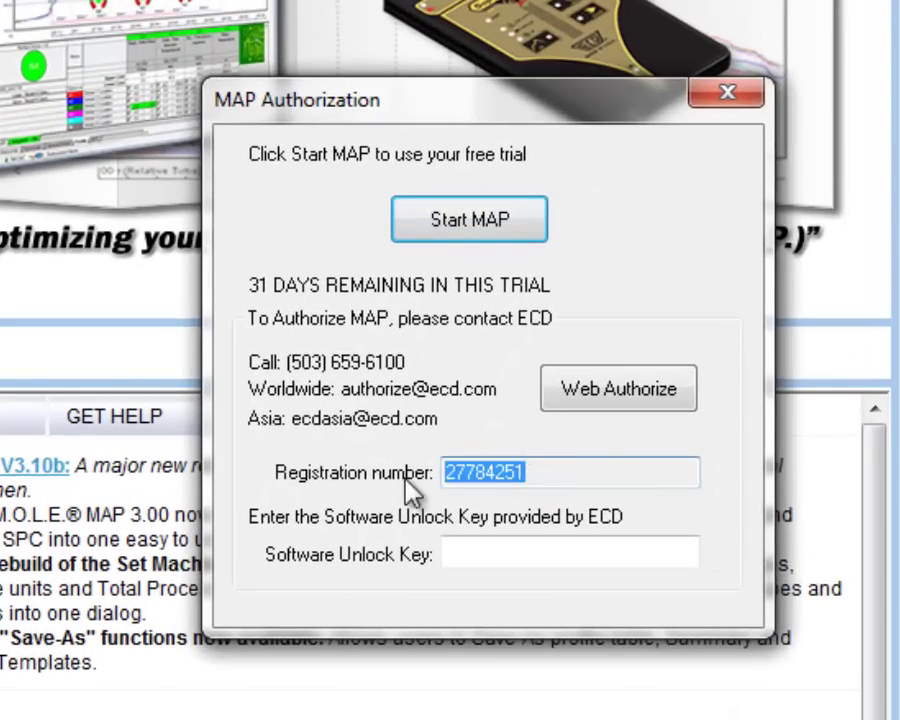
pyautogui.rightClick(479, 471)
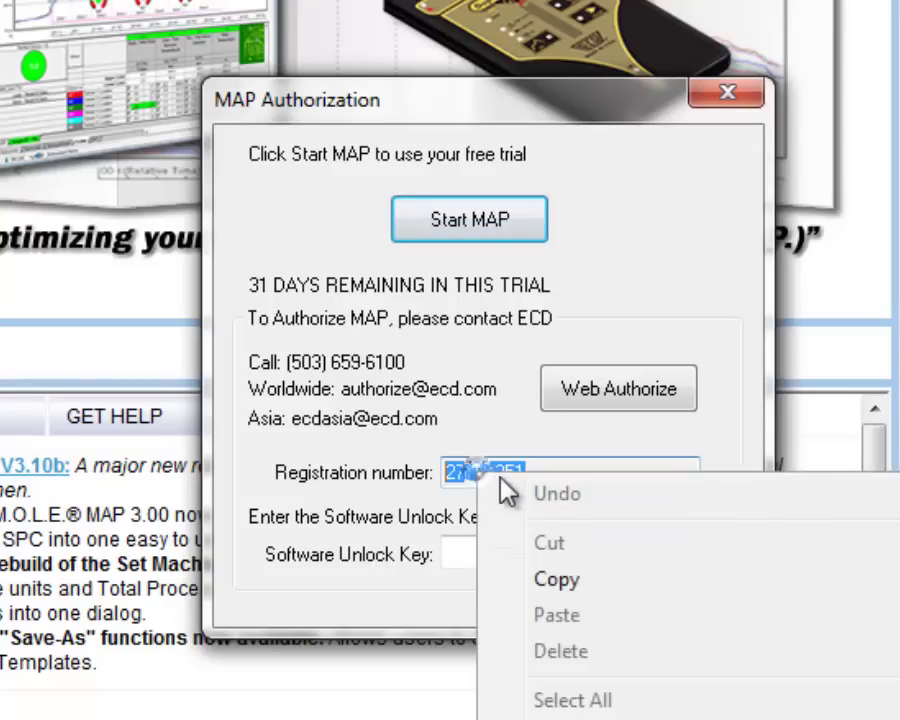
pyautogui.click(580, 586)
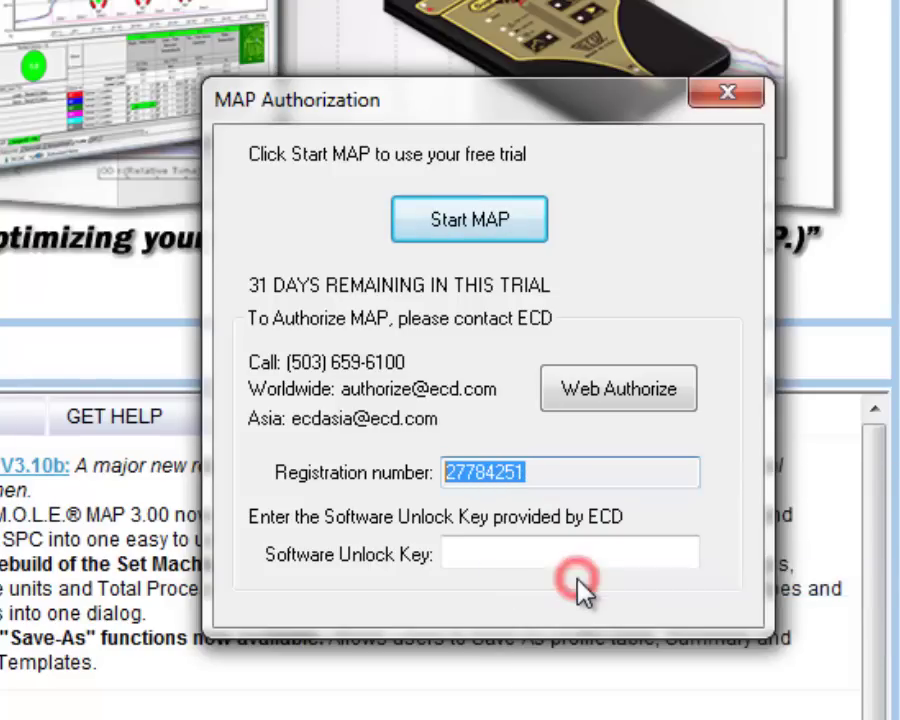
pyautogui.rightClick(498, 476)
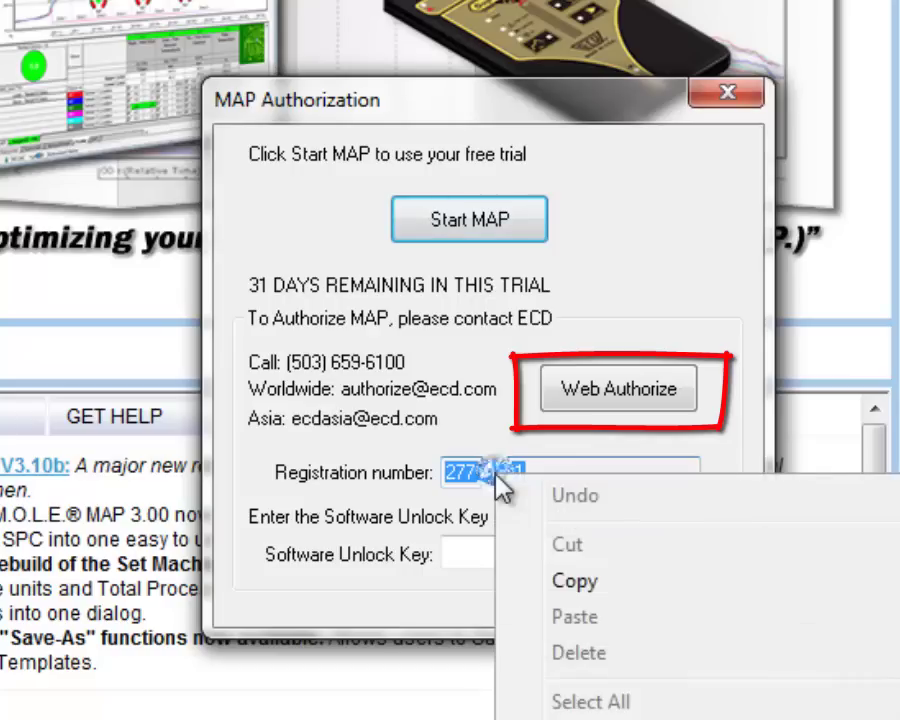
pyautogui.click(584, 580)
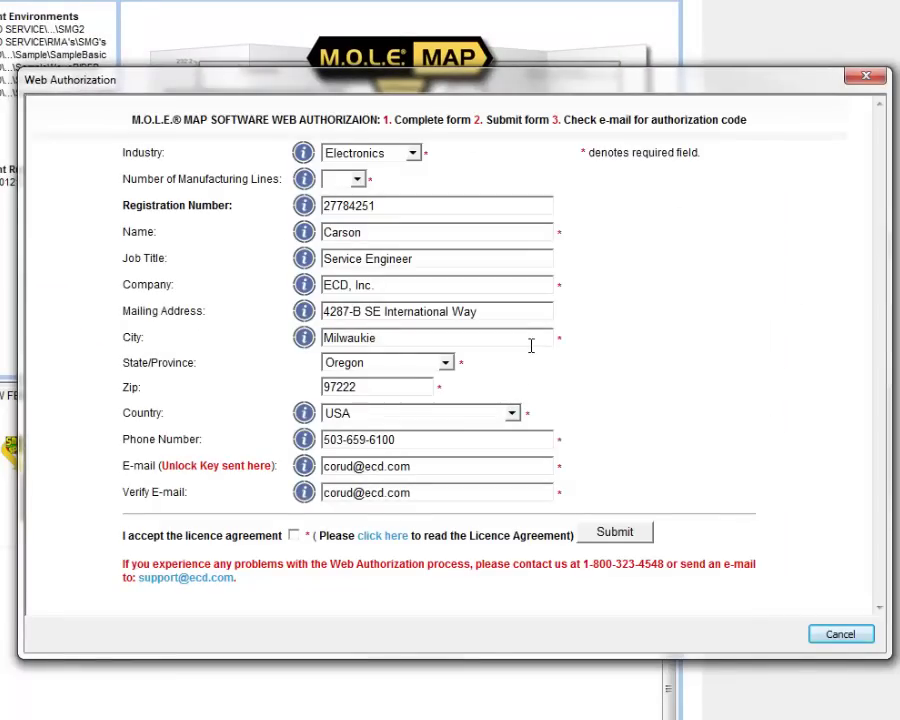
# Step: Set manufacturing lines to 1, check both e-mail fields, accept the licence and submit
pyautogui.click(358, 180)
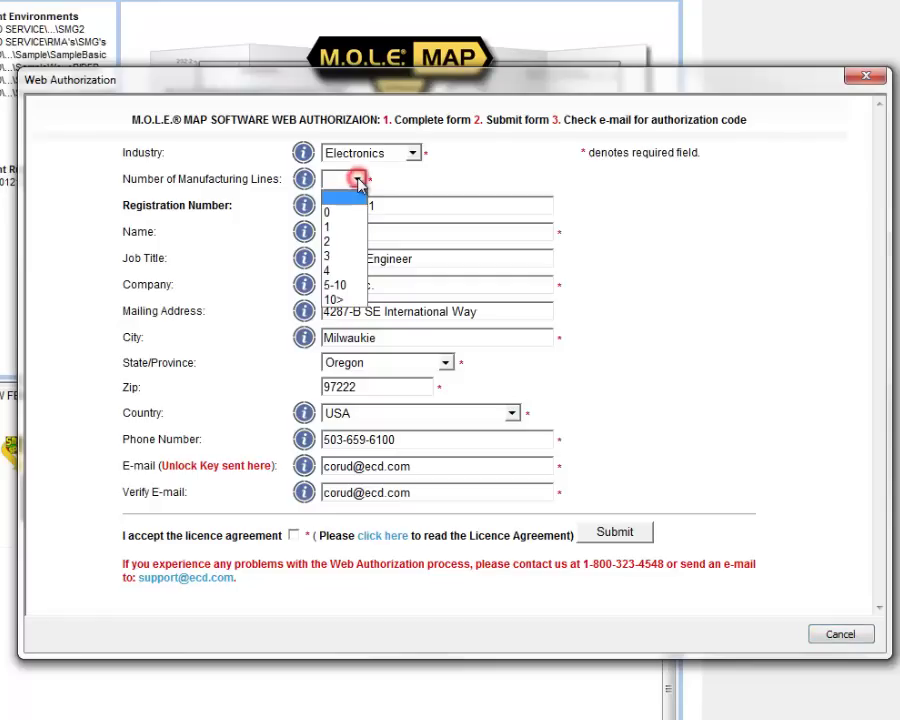
pyautogui.click(346, 229)
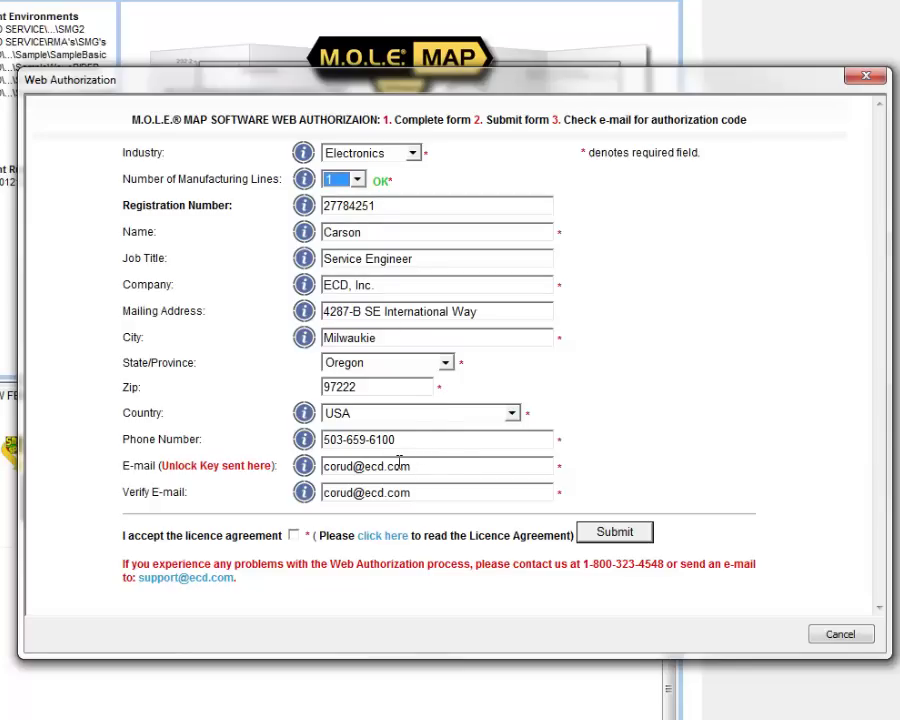
pyautogui.moveTo(428, 470); pyautogui.dragTo(327, 477)
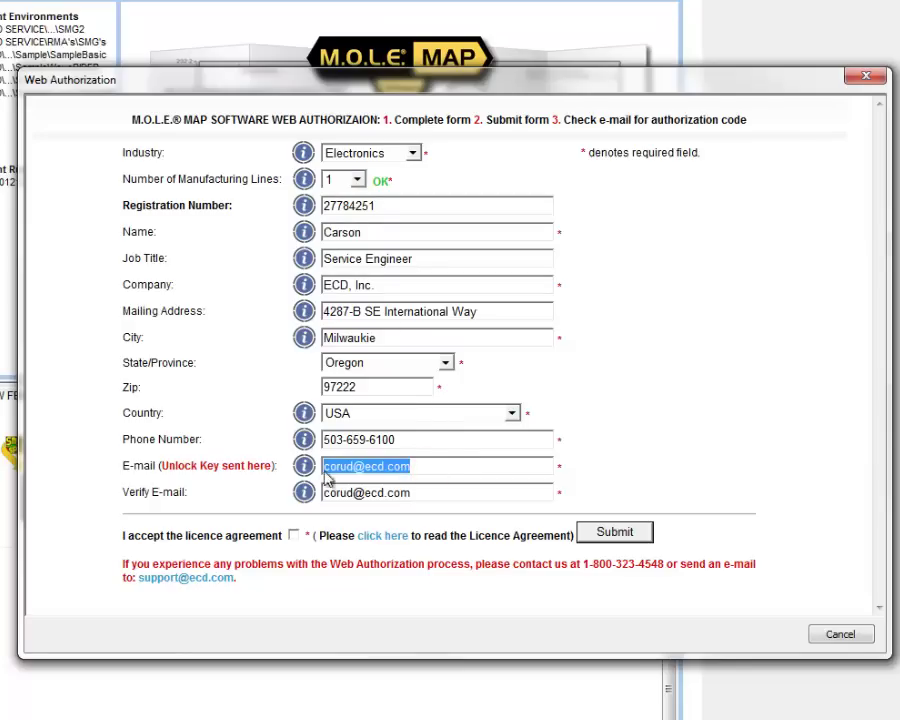
pyautogui.click(415, 493)
pyautogui.moveTo(412, 493); pyautogui.dragTo(322, 493)
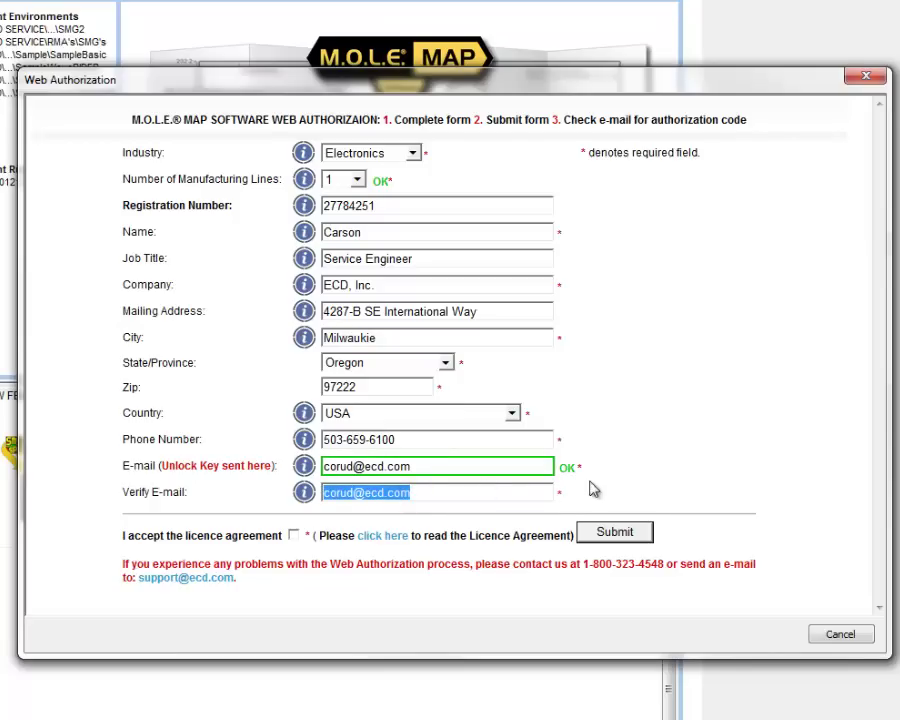
pyautogui.click(294, 536)
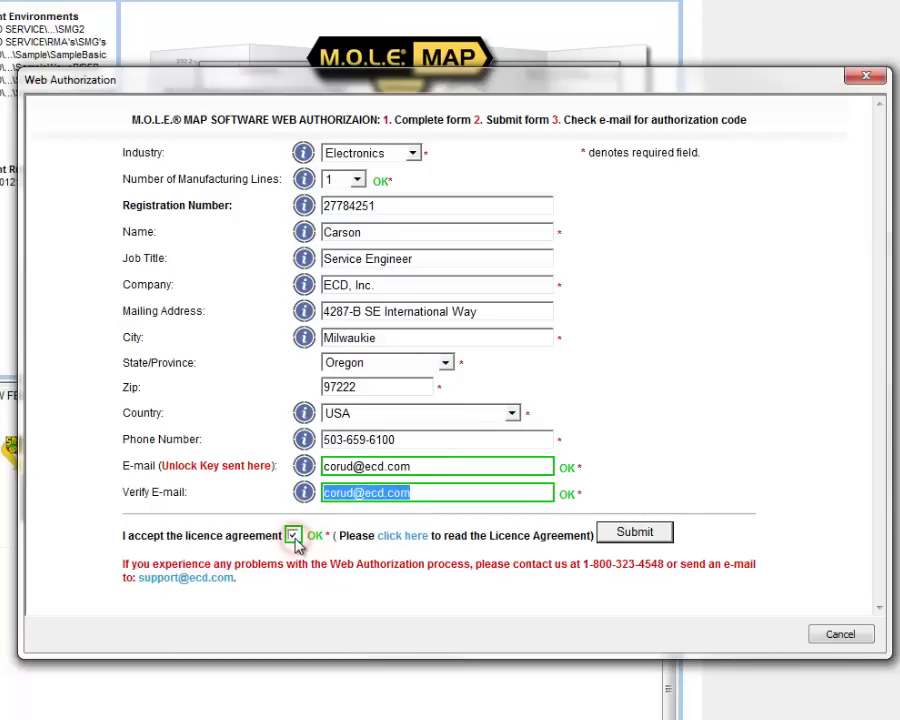
pyautogui.click(650, 533)
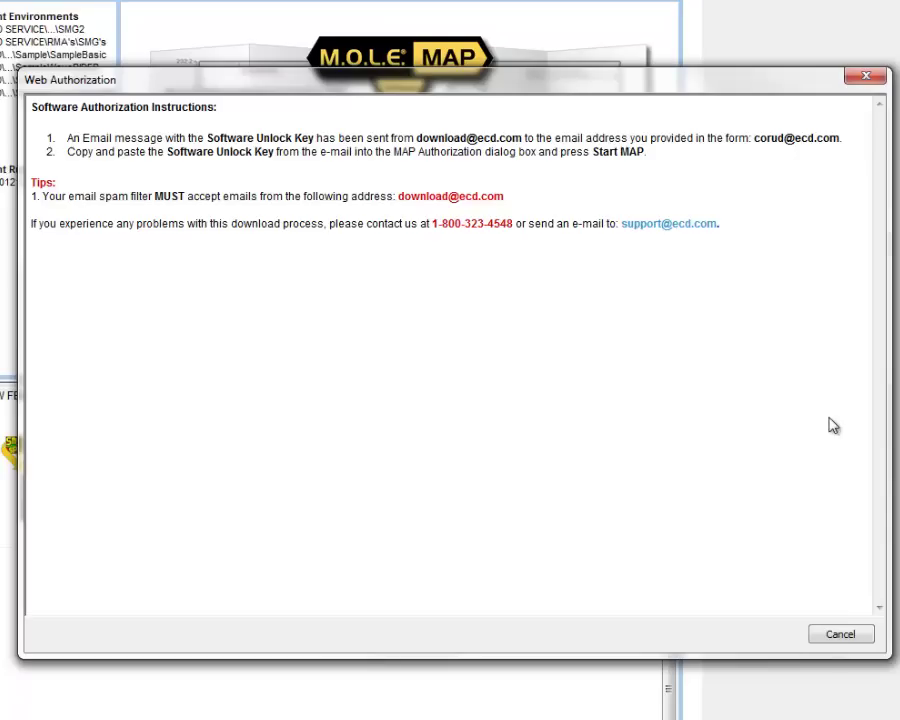
# Step: Cancel the Web Authorization instructions window to return to MAP Authorization
pyautogui.click(840, 636)
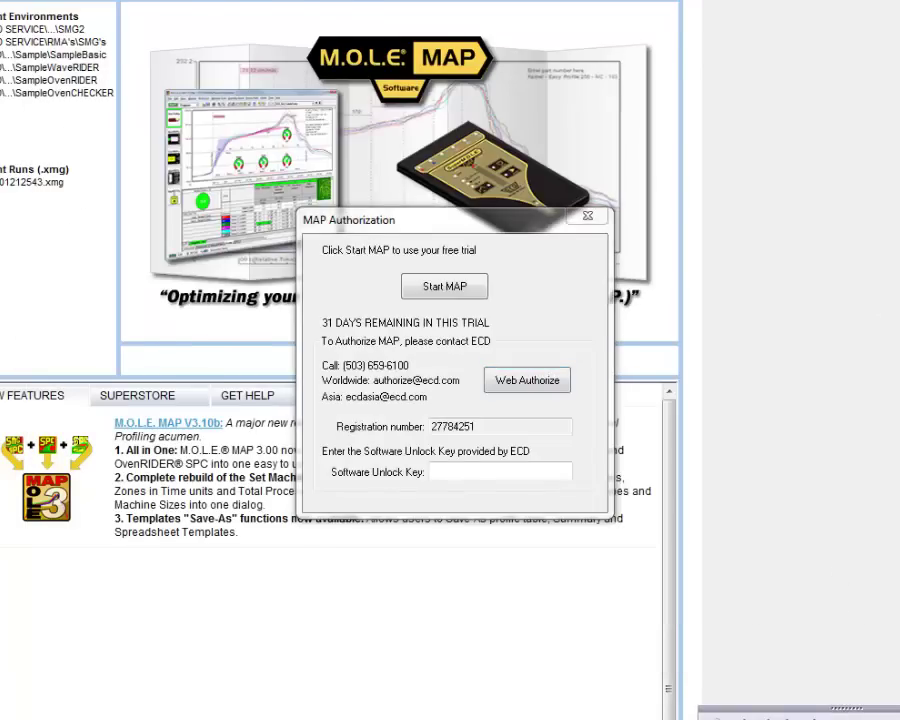
# Step: Open ECD's authorization e-mail in Outlook and copy the Software Unlock Key
pyautogui.click(770, 711)
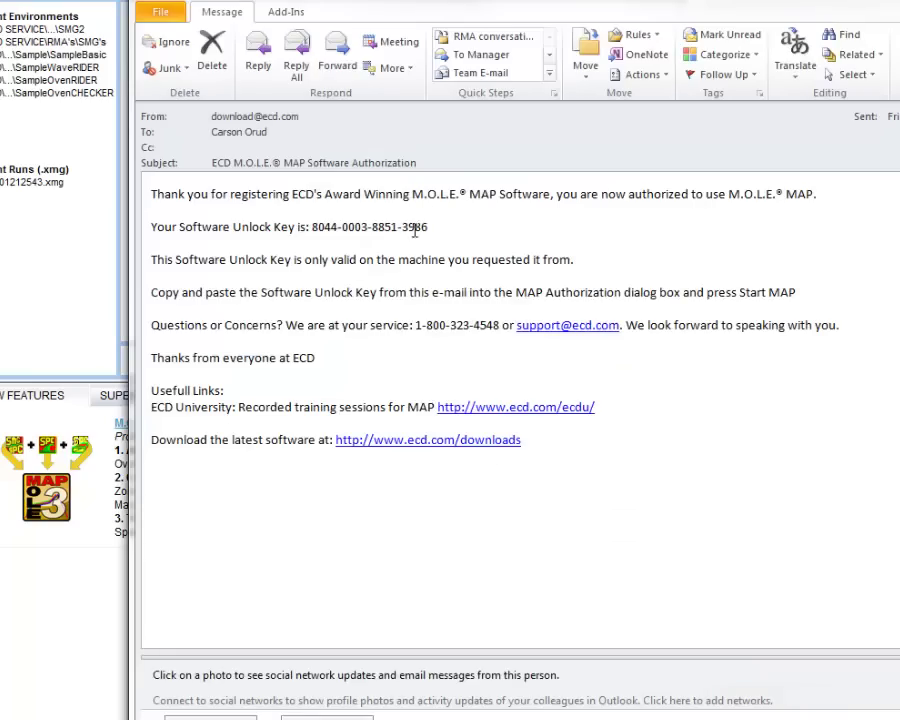
pyautogui.moveTo(429, 227); pyautogui.dragTo(326, 231)
pyautogui.rightClick(330, 229)
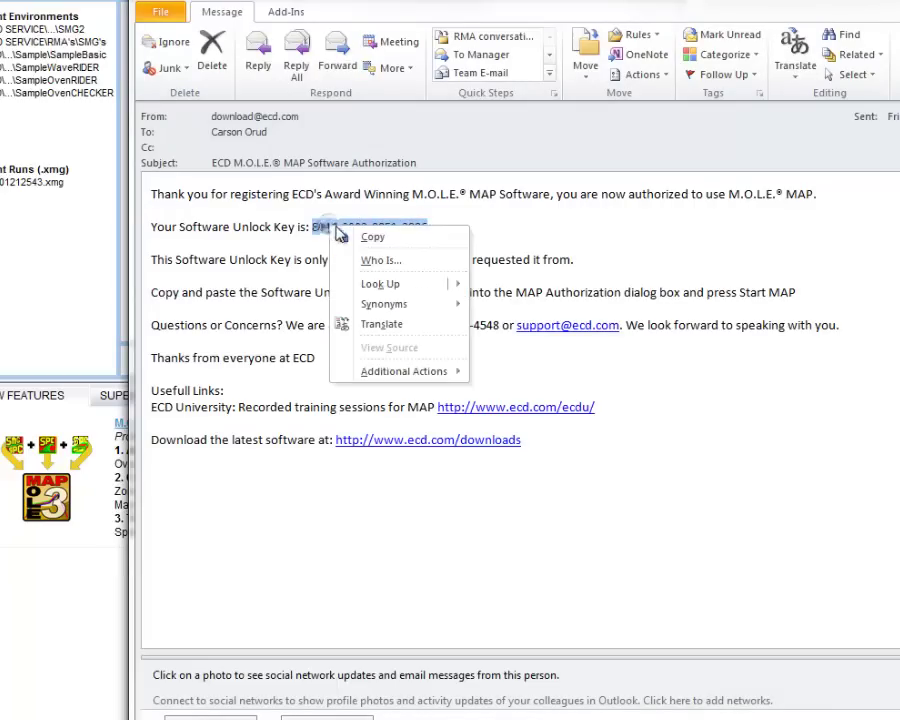
pyautogui.click(376, 240)
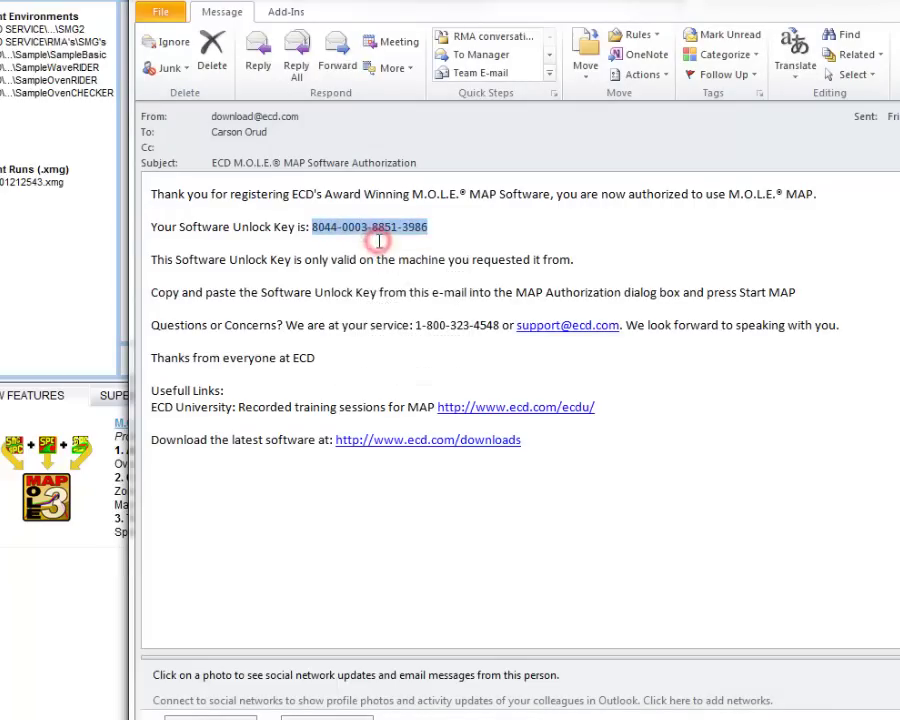
# Step: Paste the unlock key into MAP Authorization, start MAP and confirm 'Authorization complete'
pyautogui.click(85, 254)
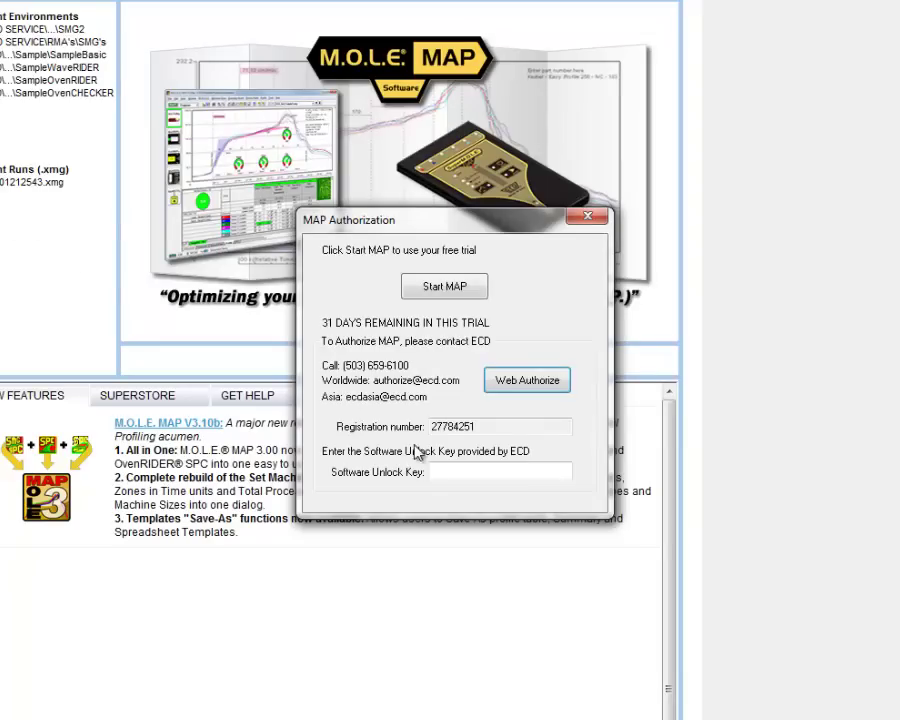
pyautogui.rightClick(447, 471)
pyautogui.click(494, 553)
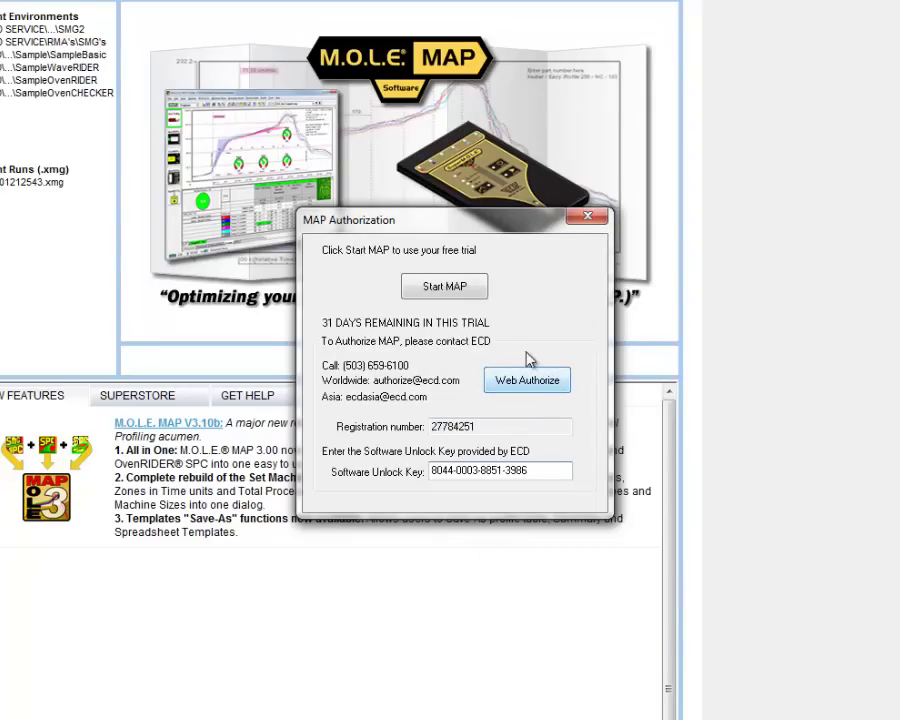
pyautogui.click(457, 290)
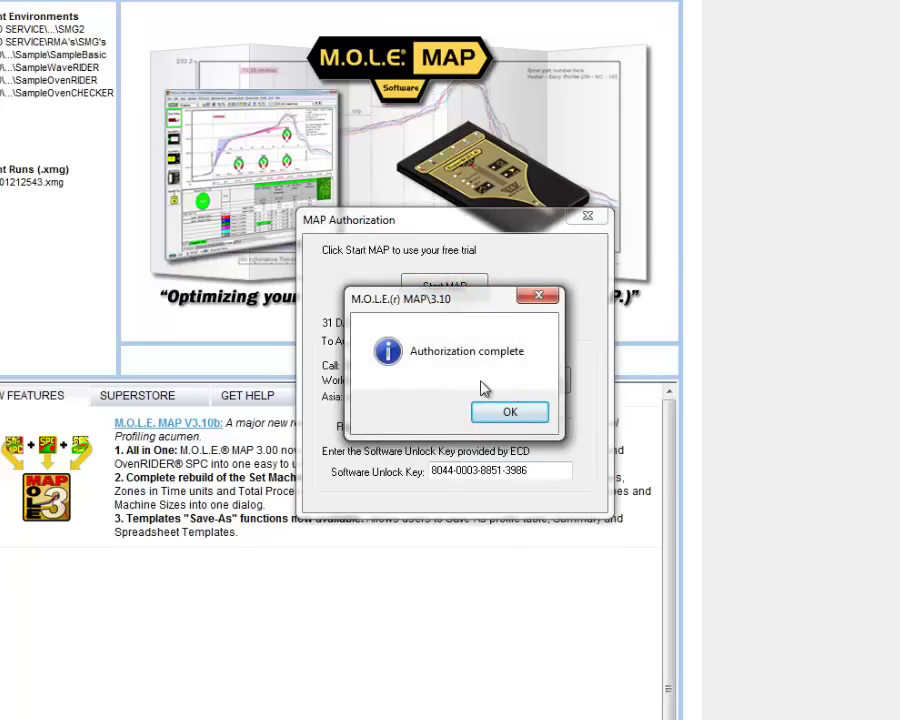
pyautogui.click(512, 413)
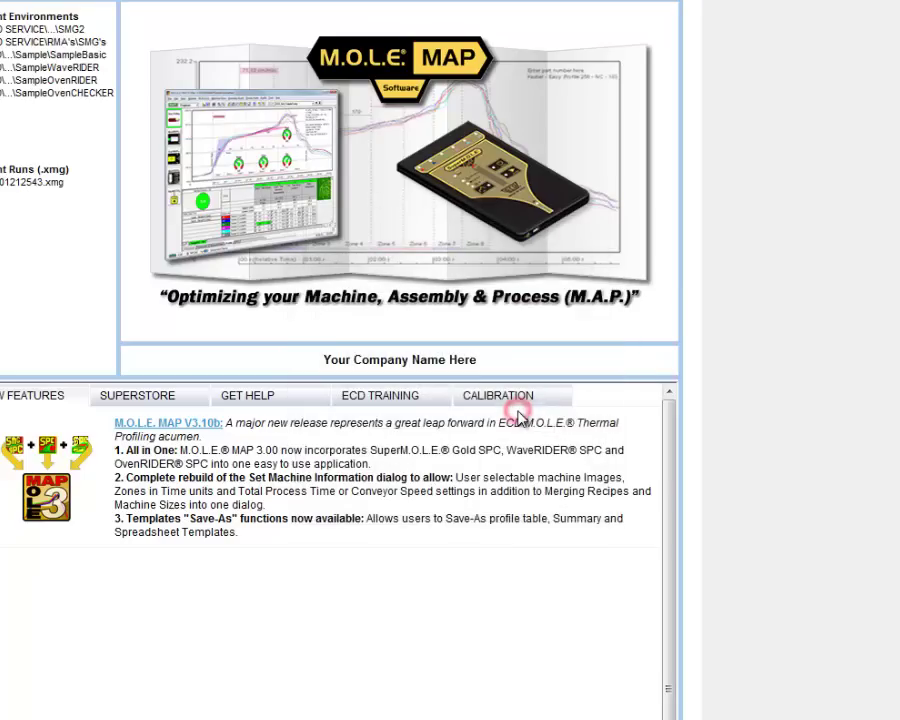